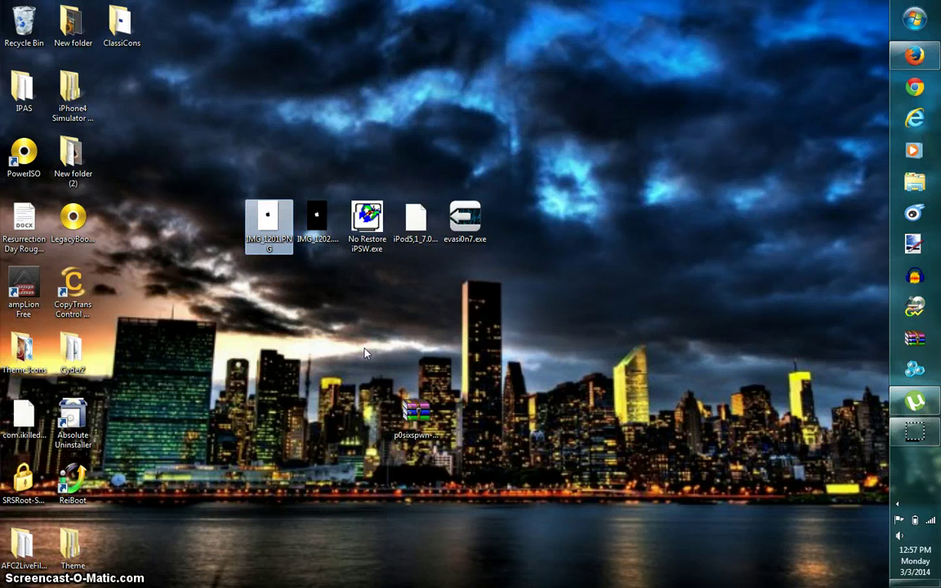
# Open IMG_1201.PNG's black Apple logo in Photo Viewer and advance to IMG_1202's white-on-black logo
pyautogui.moveTo(317, 222)
pyautogui.doubleClick(269, 222)
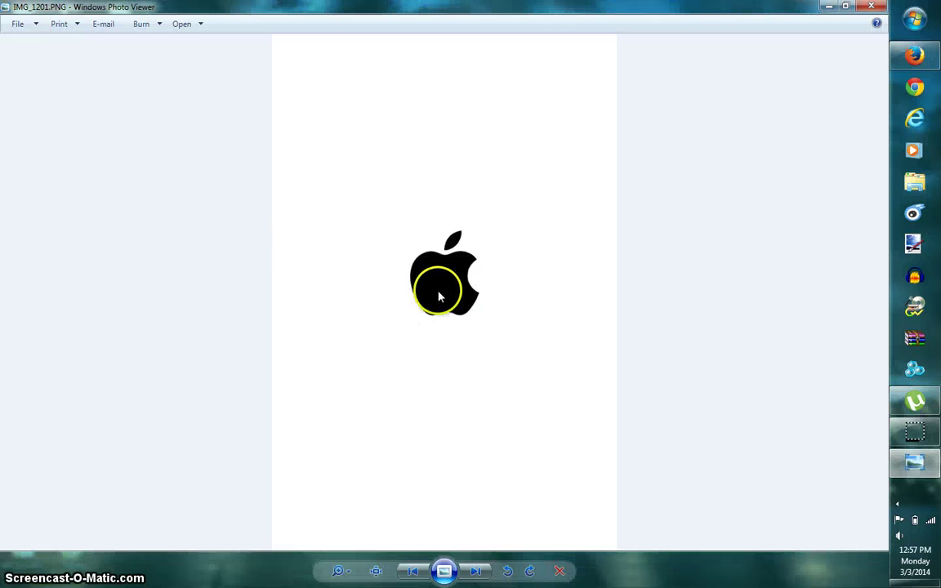
pyautogui.click(476, 571)
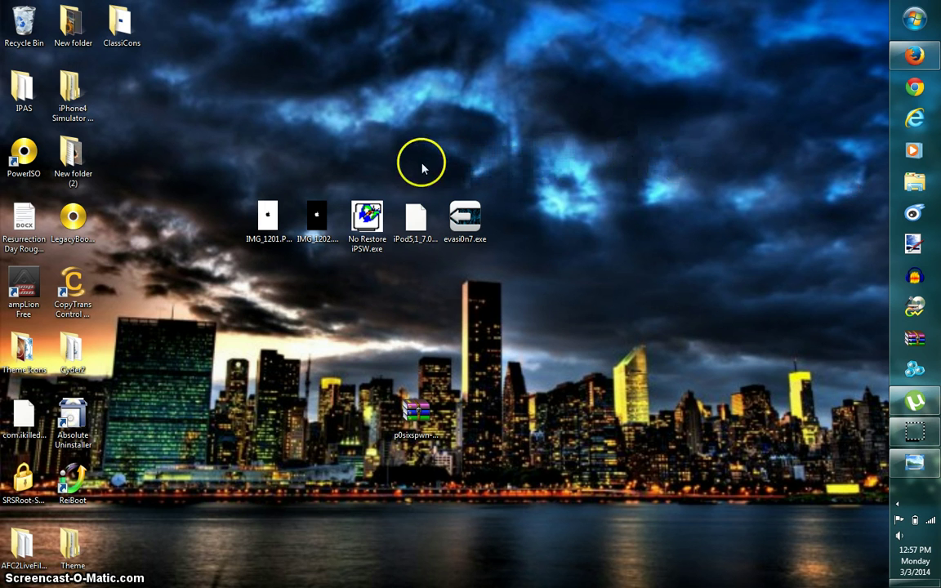
pyautogui.click(414, 225)
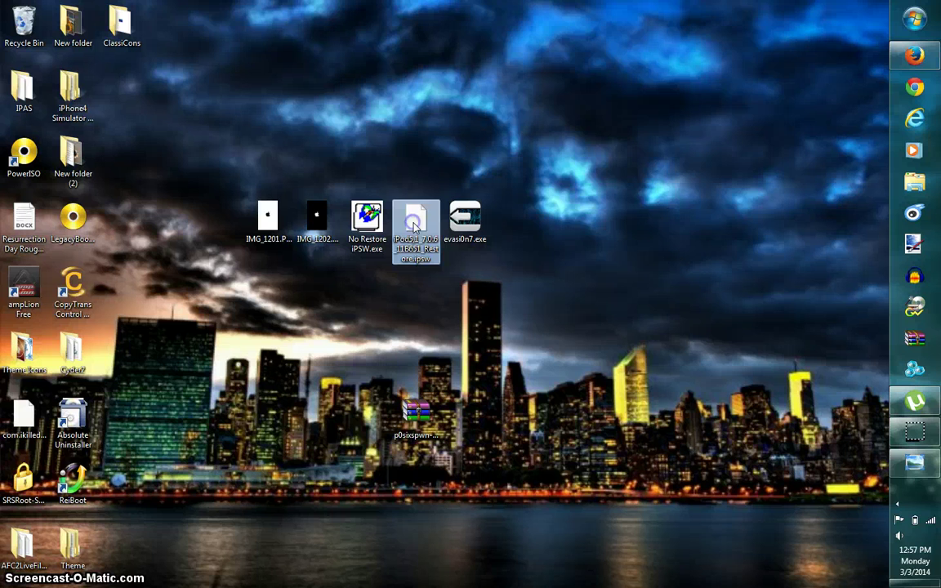
pyautogui.click(656, 320)
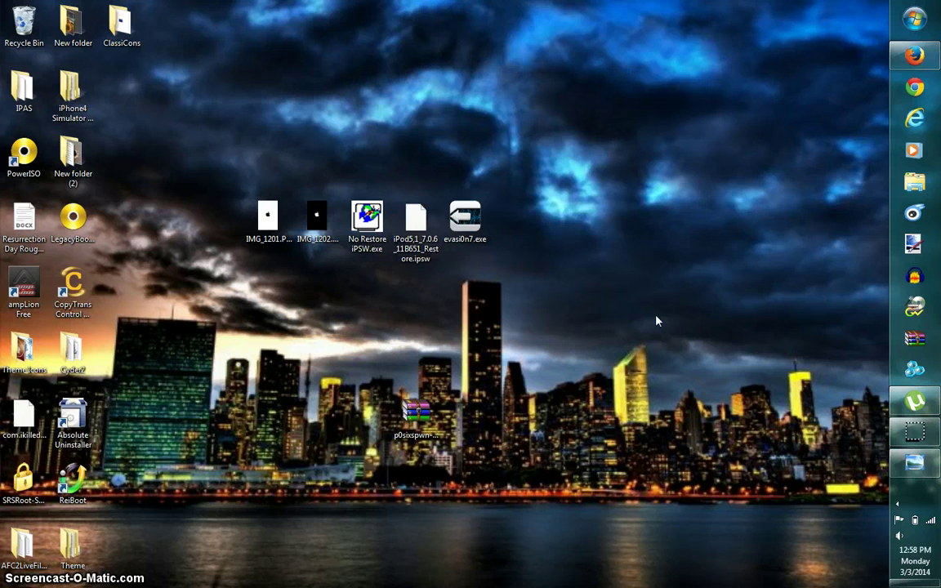
pyautogui.click(431, 216)
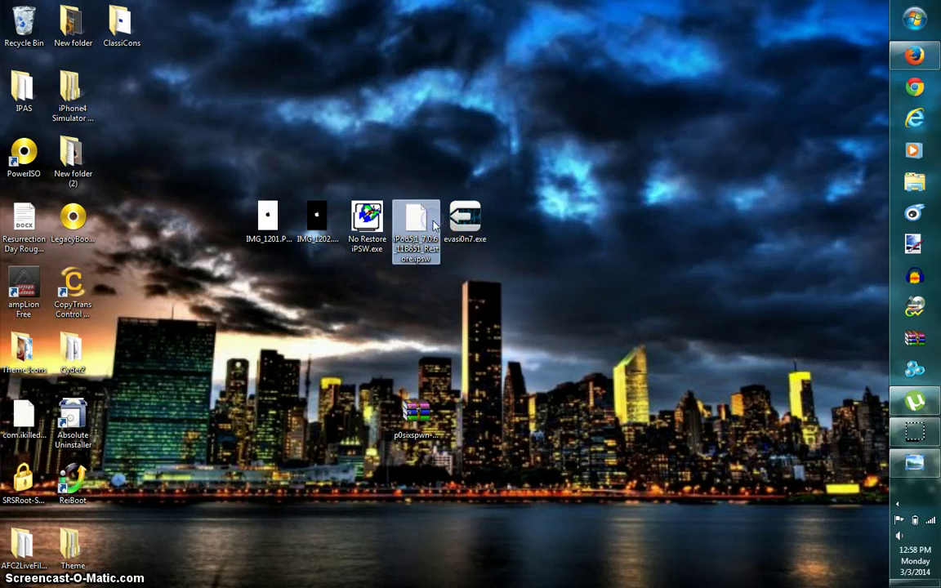
pyautogui.click(368, 231)
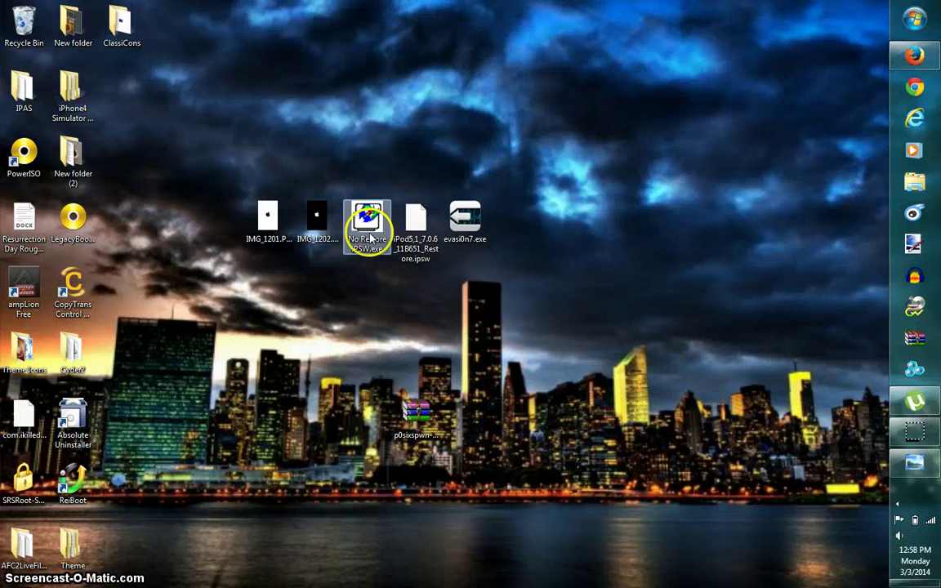
pyautogui.click(419, 234)
pyautogui.rightClick(419, 237)
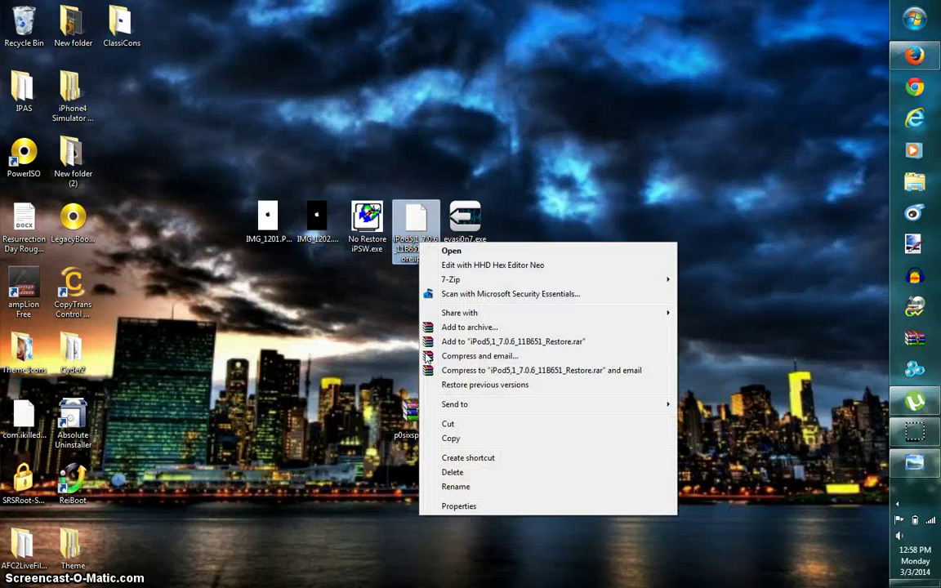
pyautogui.click(454, 508)
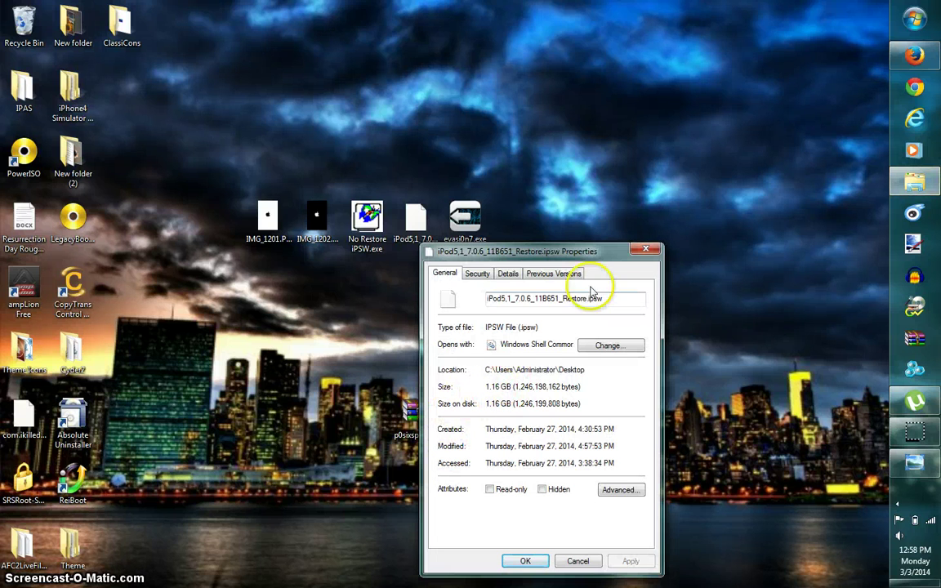
pyautogui.click(643, 252)
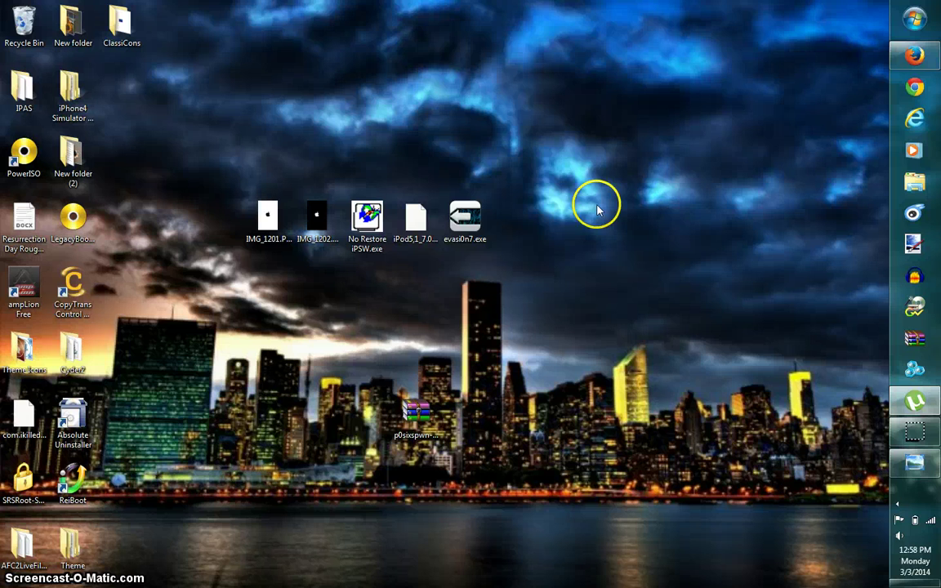
pyautogui.click(330, 367)
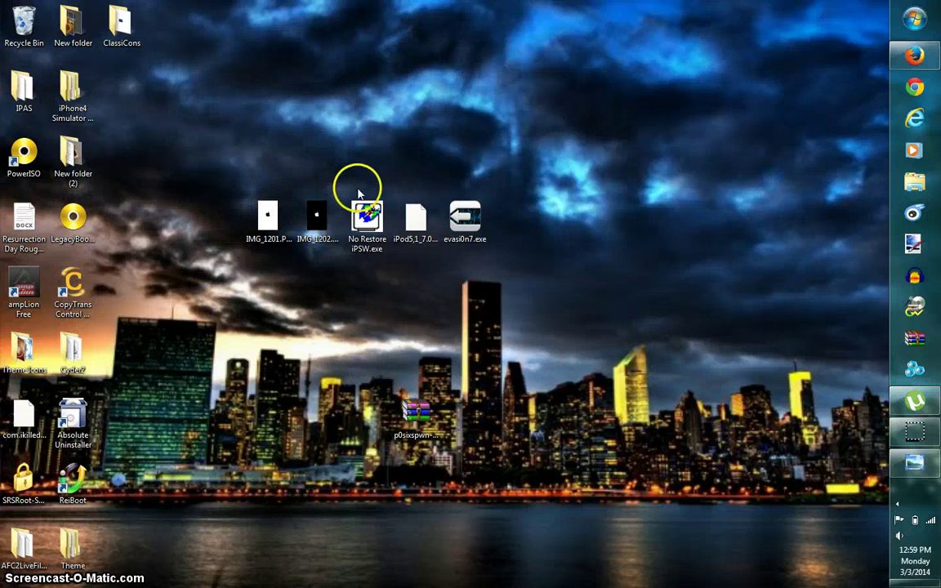
# Drop iPod5,1_7.0.6_11B651_Restore.ipsw onto No Restore iPSW.exe and allow the unverified converter to run
pyautogui.click(366, 215)
pyautogui.click(430, 237)
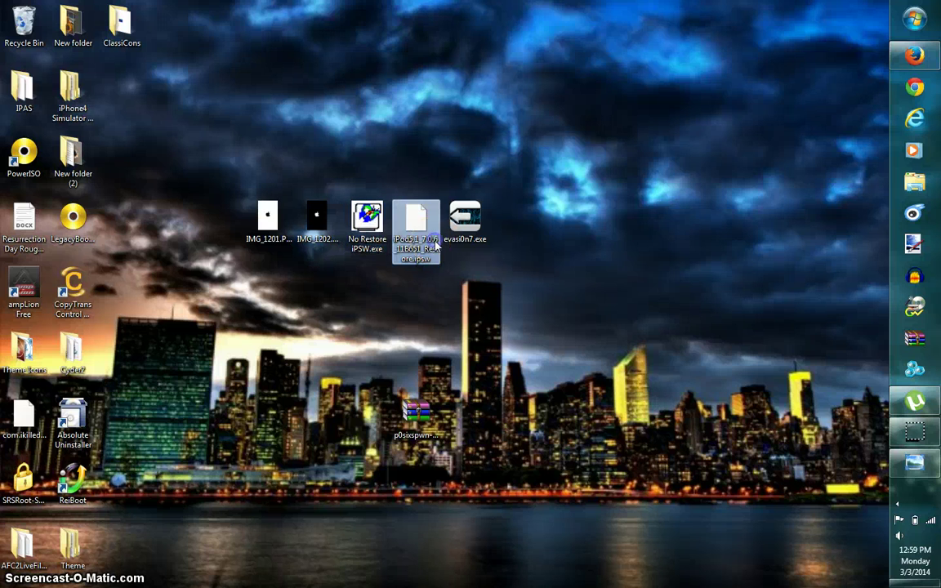
pyautogui.click(415, 240)
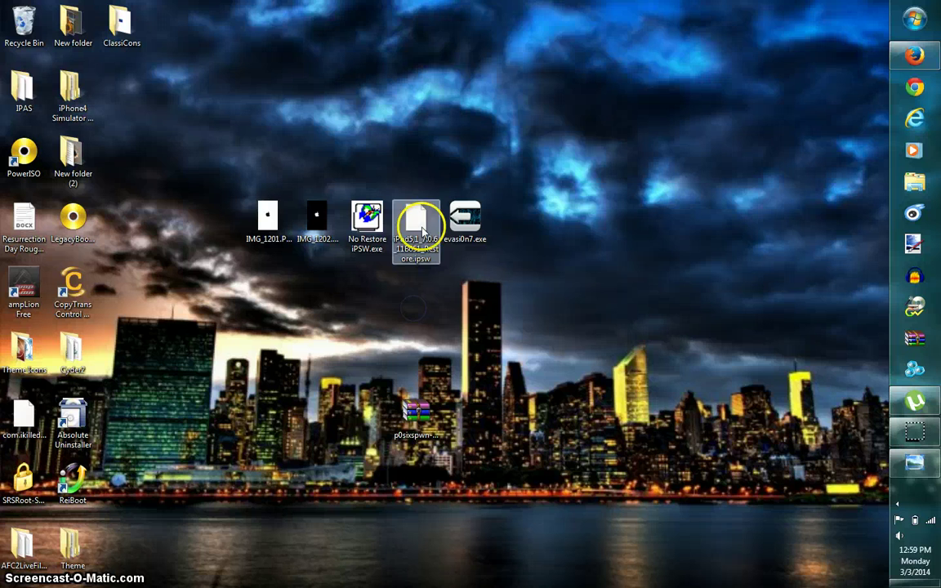
pyautogui.moveTo(420, 225); pyautogui.dragTo(375, 237)
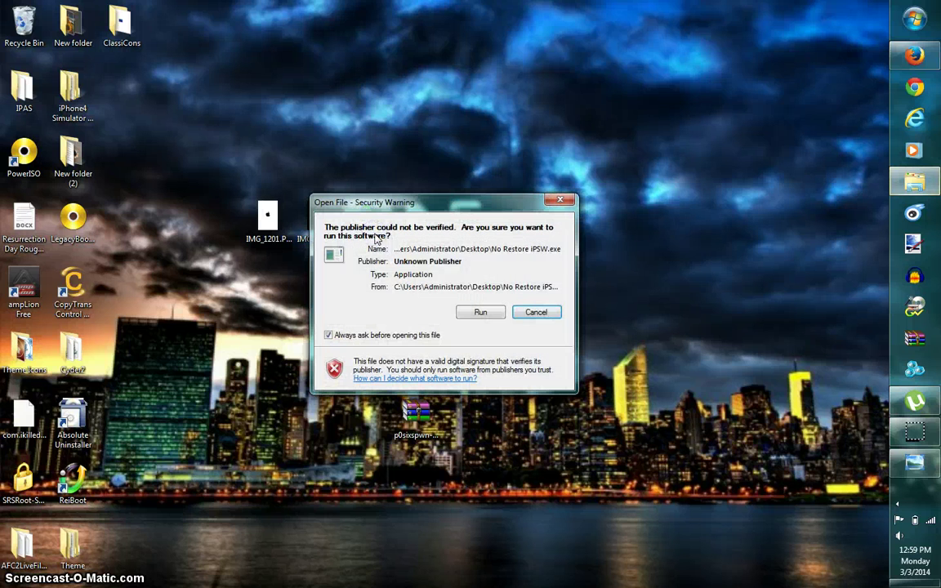
pyautogui.click(480, 315)
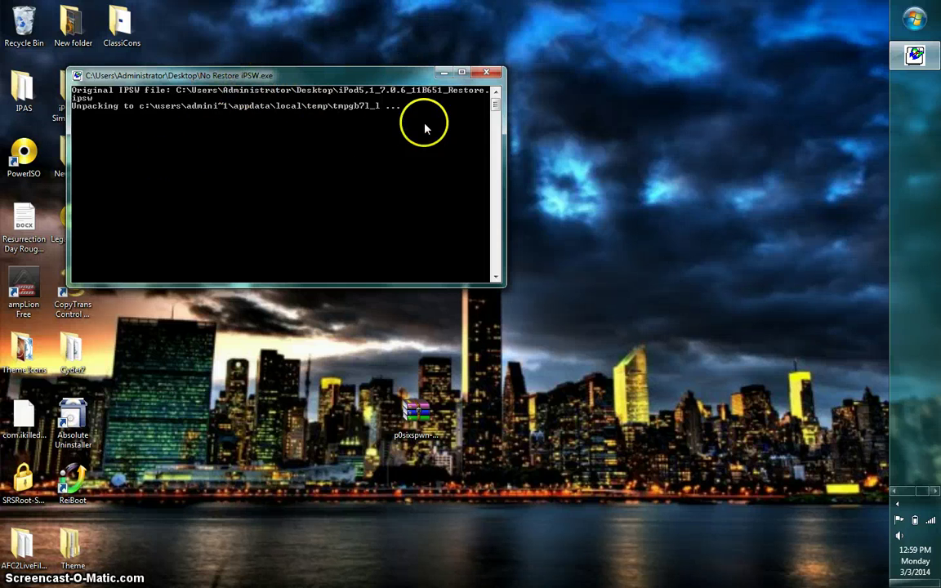
# Hide the converter's console window and reselect the iPod5,1 IPSW on the desktop
pyautogui.click(443, 72)
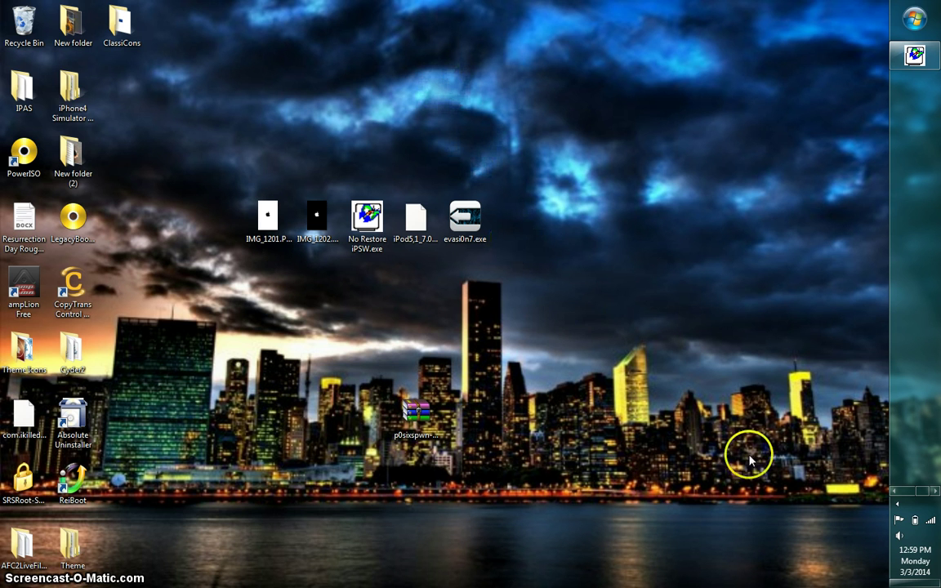
pyautogui.click(922, 495)
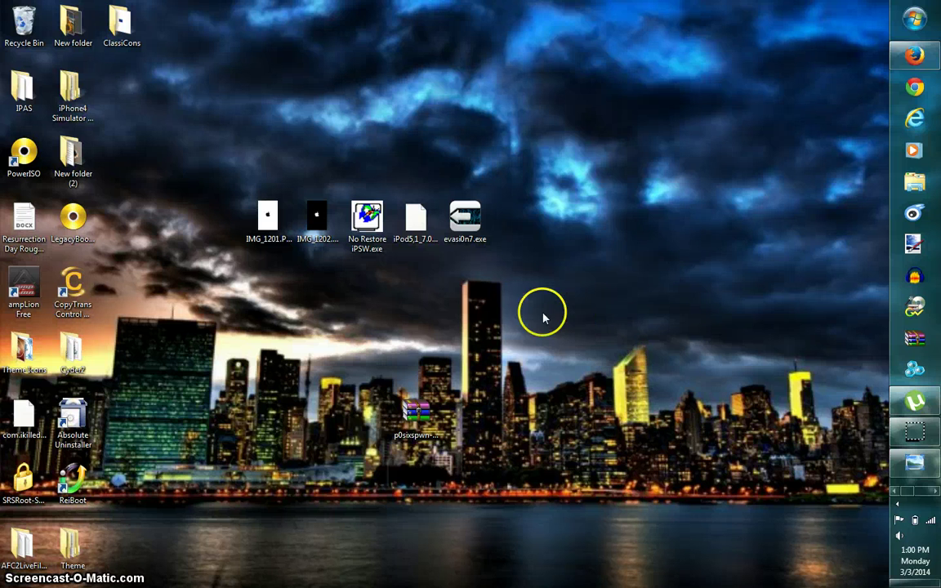
pyautogui.click(400, 229)
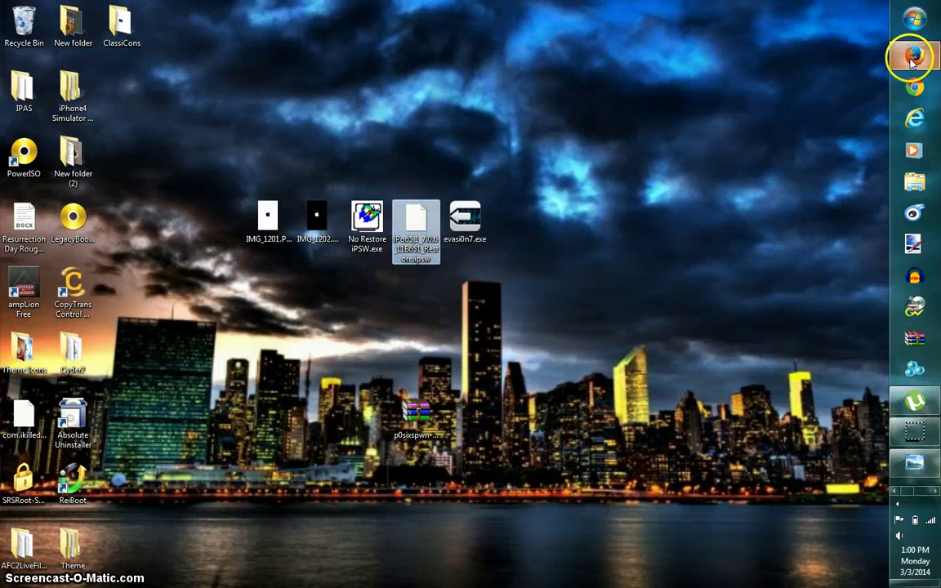
# Open Downloads in Explorer and select UPG_iPod5,1_7.0.6_11B651_Restore.ipsw to view its 1.15 GB details
pyautogui.click(913, 183)
pyautogui.click(708, 210)
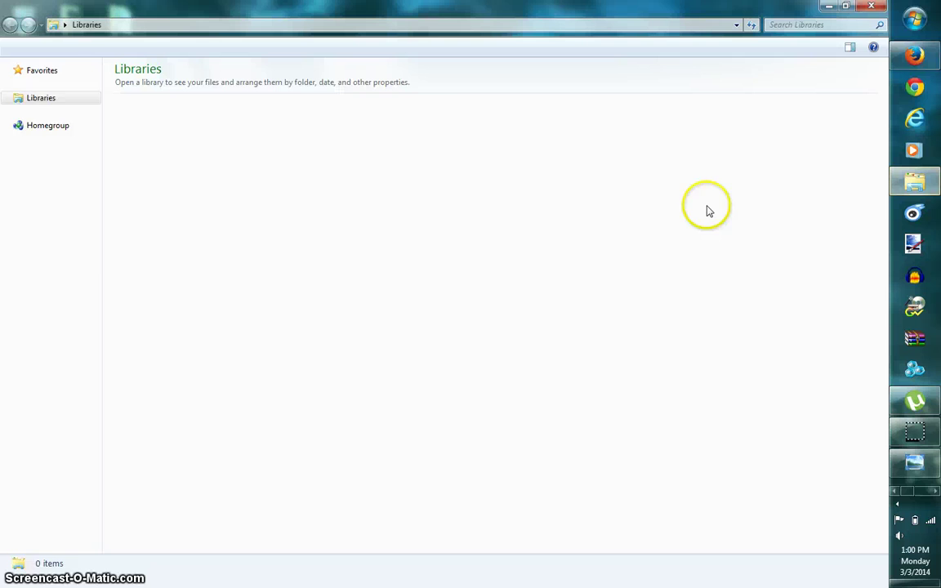
pyautogui.click(43, 126)
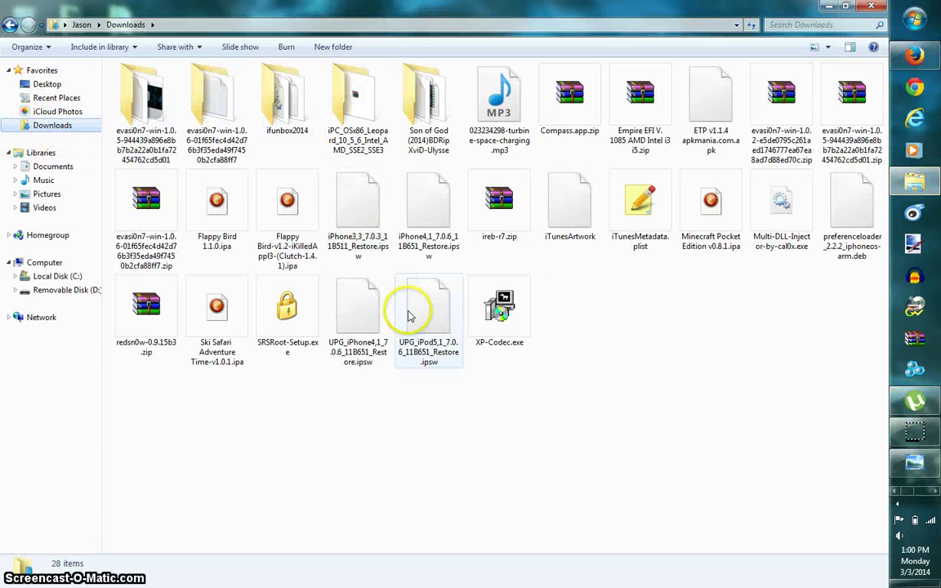
pyautogui.click(426, 339)
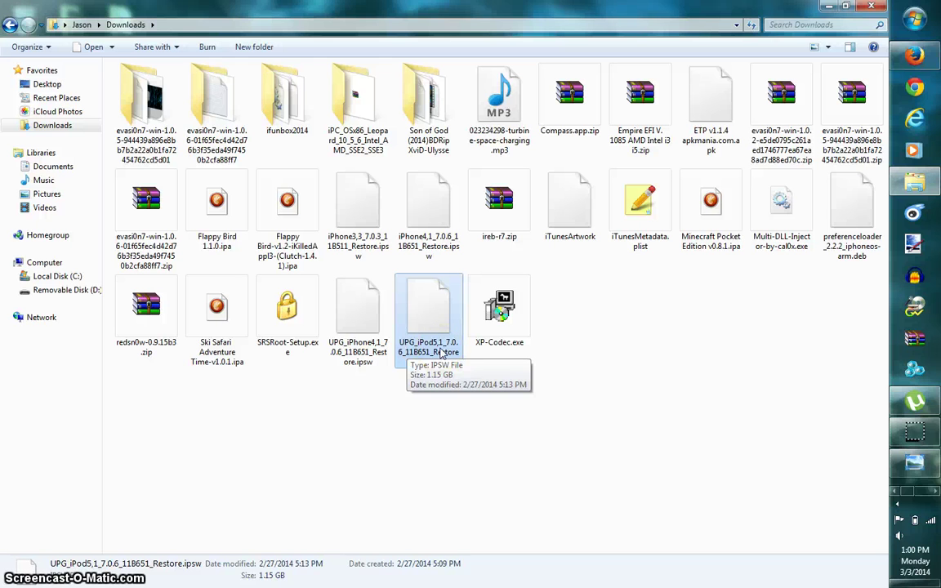
pyautogui.click(461, 378)
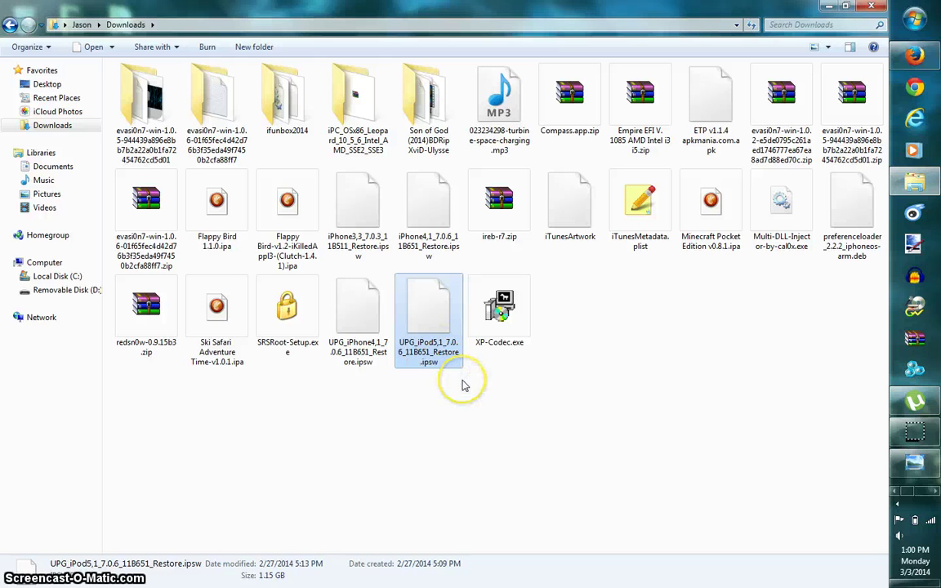
# Compare the UPG_iPod5,1 file with the 1.17 GB UPG_iPhone4,1_7.0.6_11B651_Restore.ipsw
pyautogui.click(114, 532)
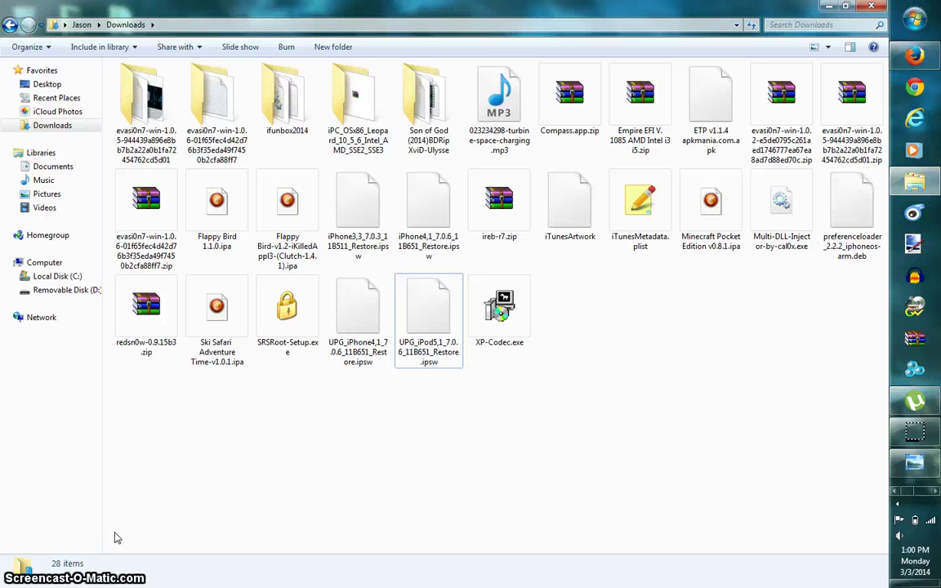
pyautogui.click(360, 356)
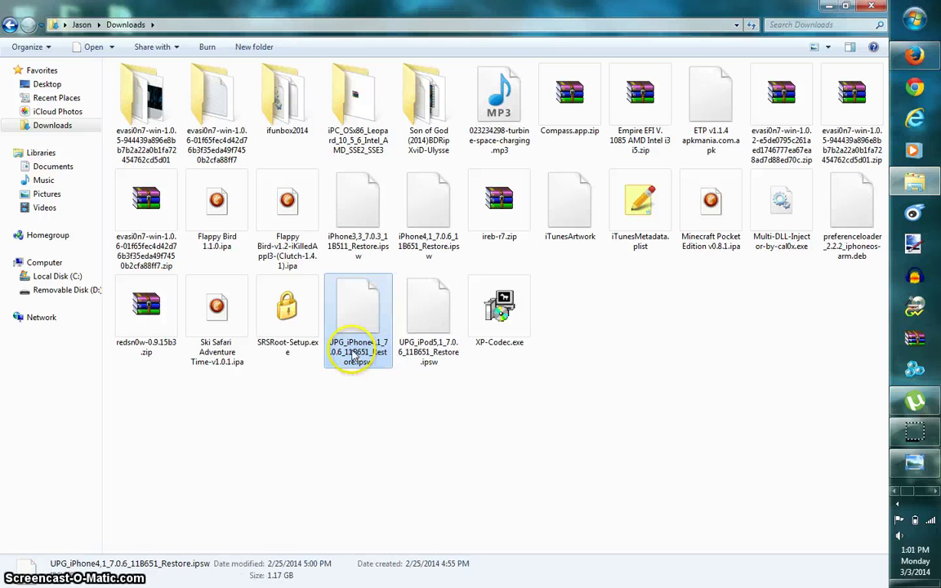
pyautogui.click(437, 288)
pyautogui.click(336, 309)
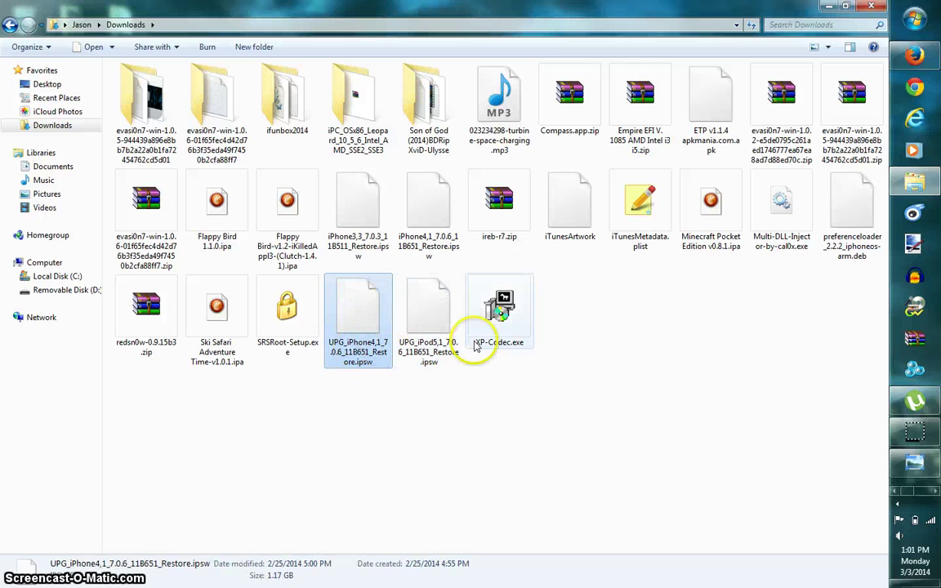
pyautogui.click(423, 312)
pyautogui.click(384, 324)
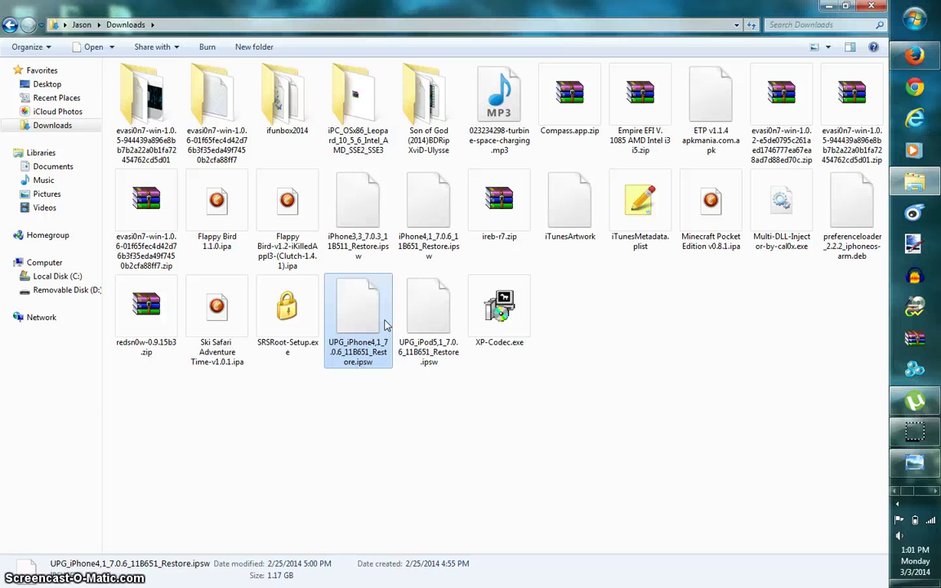
# Close the Downloads window and bring up Screen Recorder from the taskbar
pyautogui.click(866, 9)
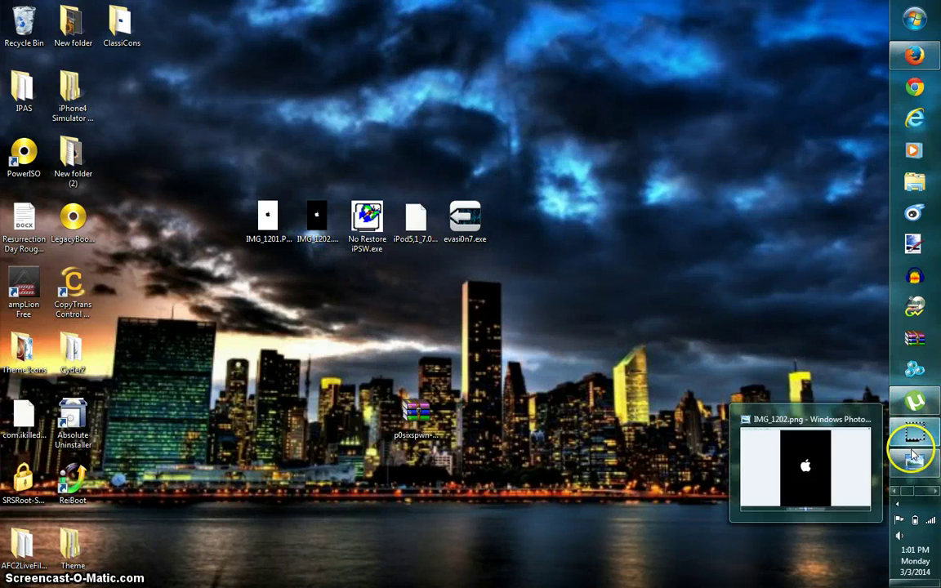
pyautogui.moveTo(909, 442)
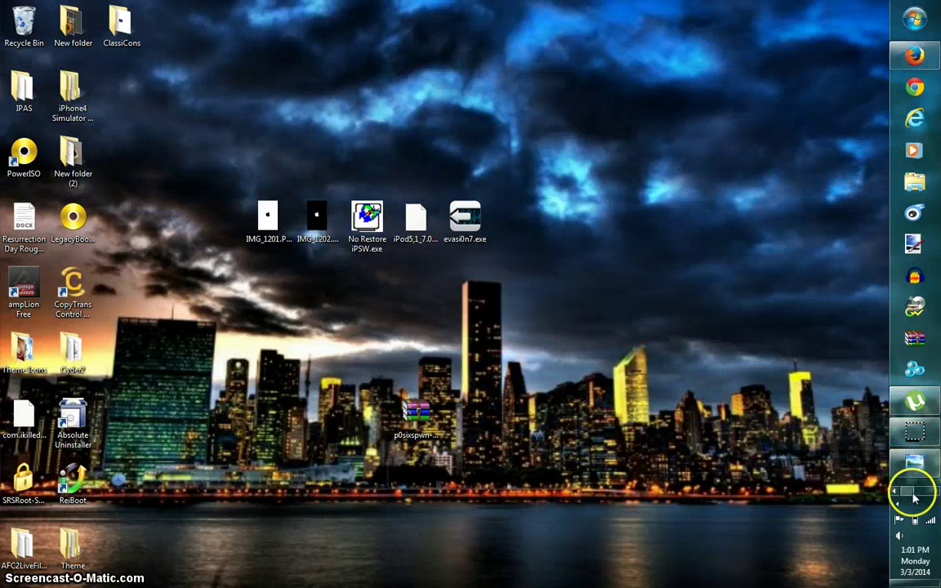
pyautogui.click(917, 492)
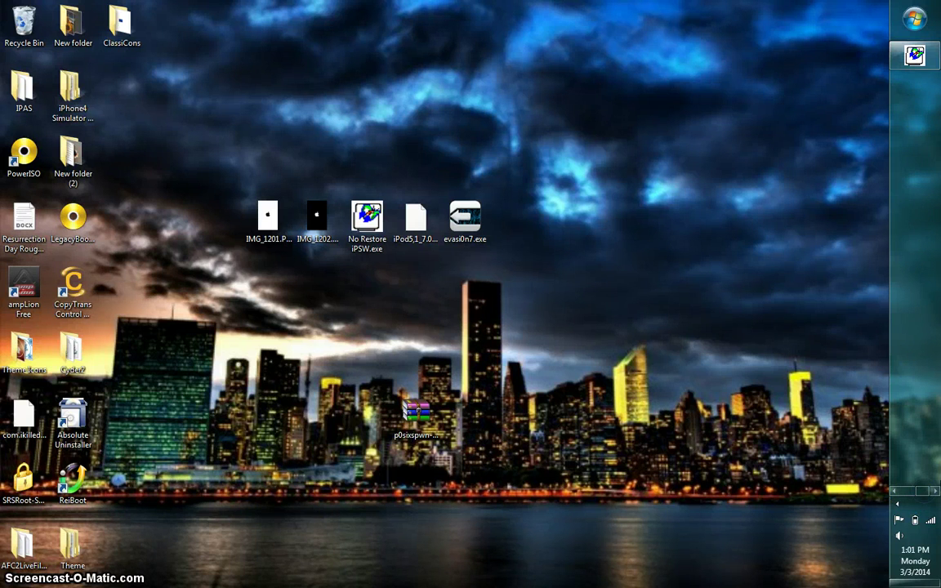
pyautogui.click(920, 488)
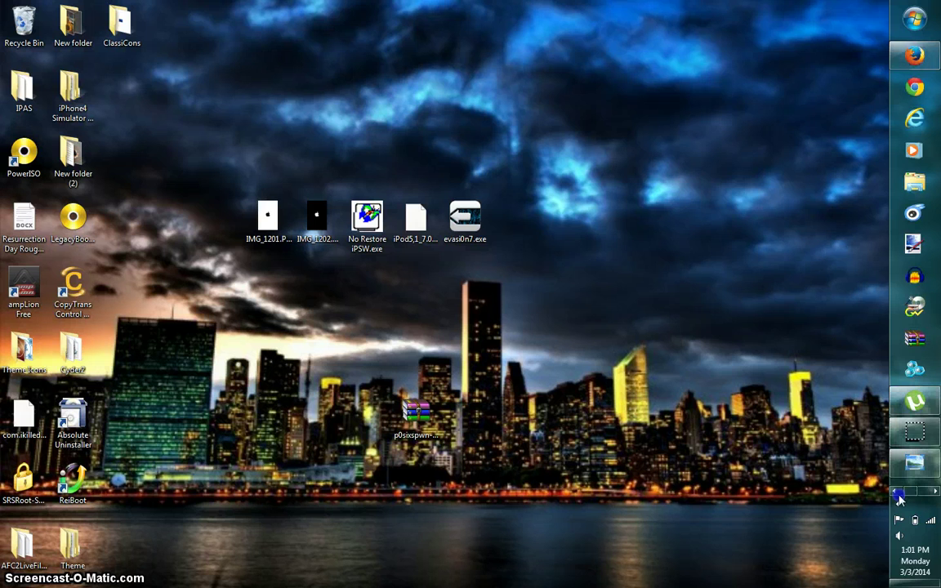
pyautogui.click(917, 434)
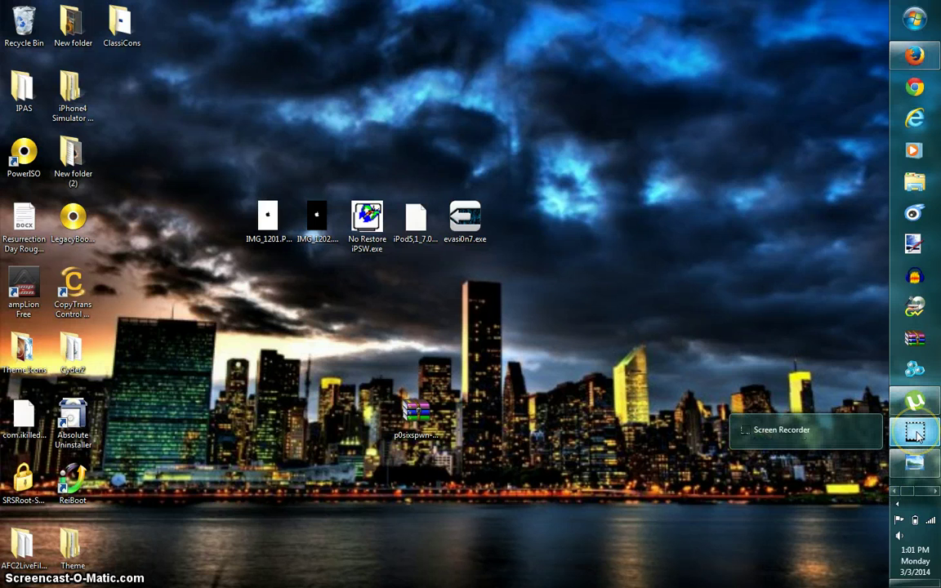